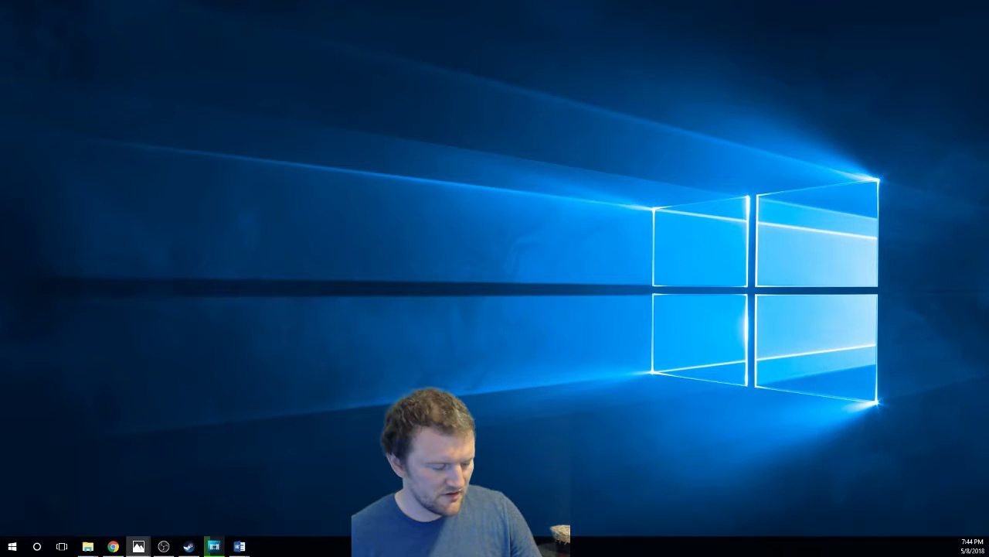
# - Flip through the next two newborn photos in Photos, then minimize it to the desktop
pyautogui.click(139, 545)
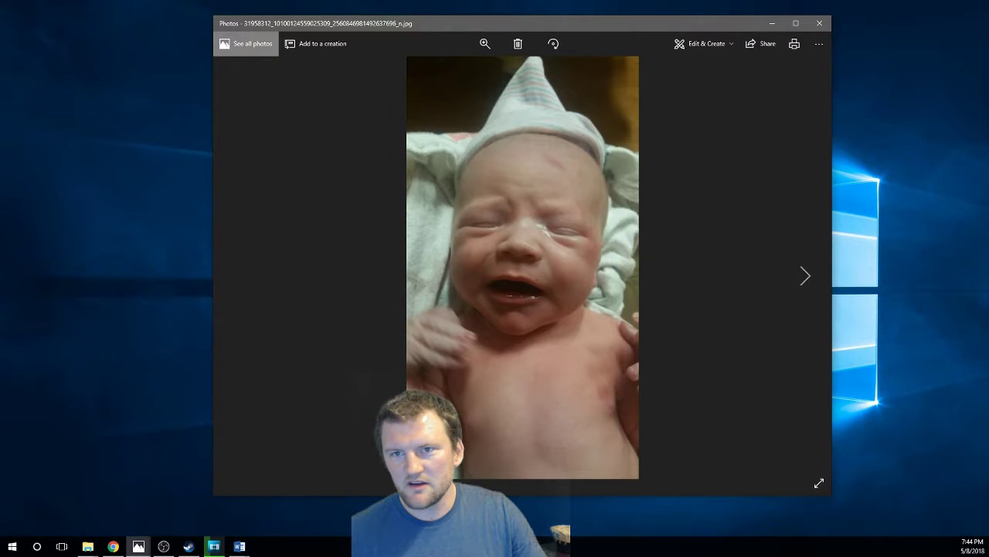
pyautogui.click(805, 265)
pyautogui.click(804, 265)
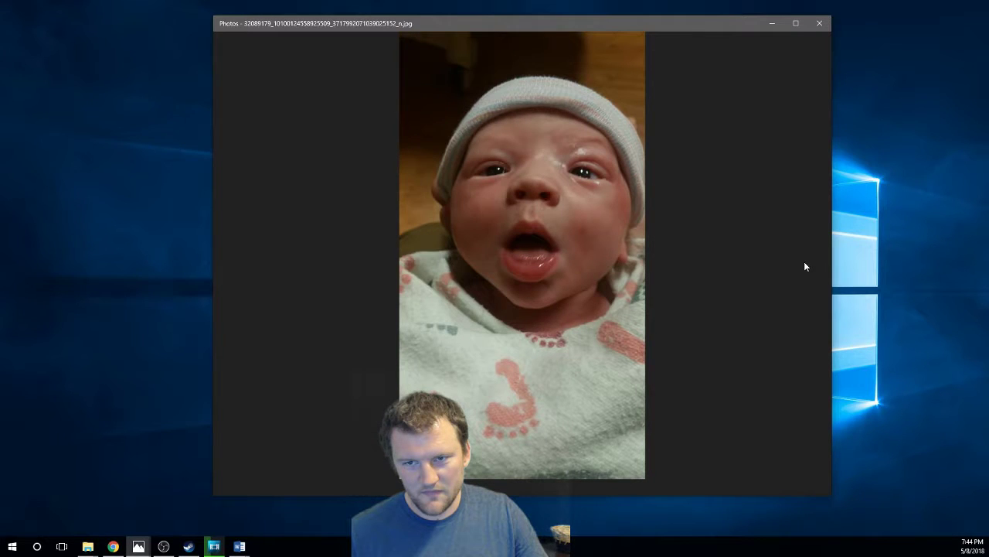
pyautogui.click(771, 23)
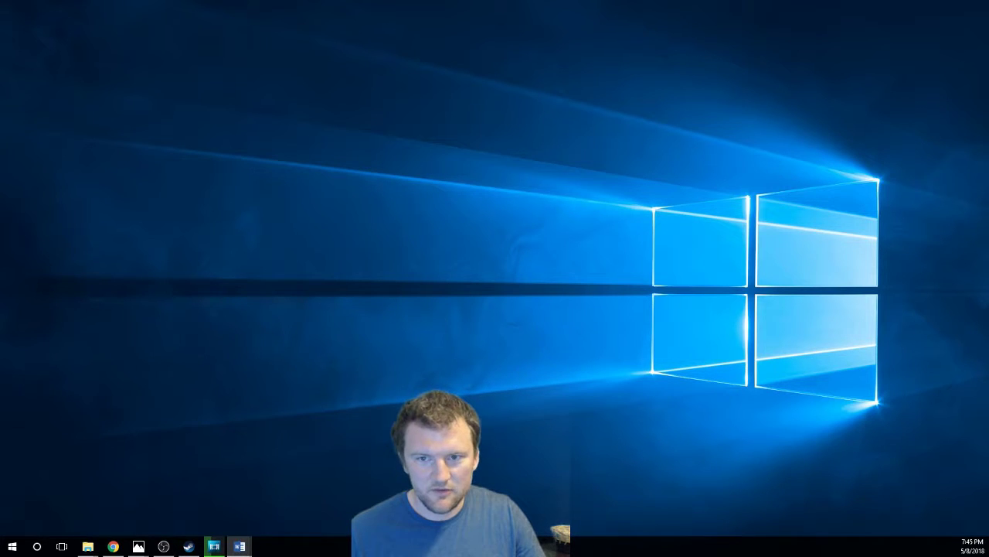
# - Maximize the exam answers document, then bring up the study guide and drag it right
pyautogui.click(240, 545)
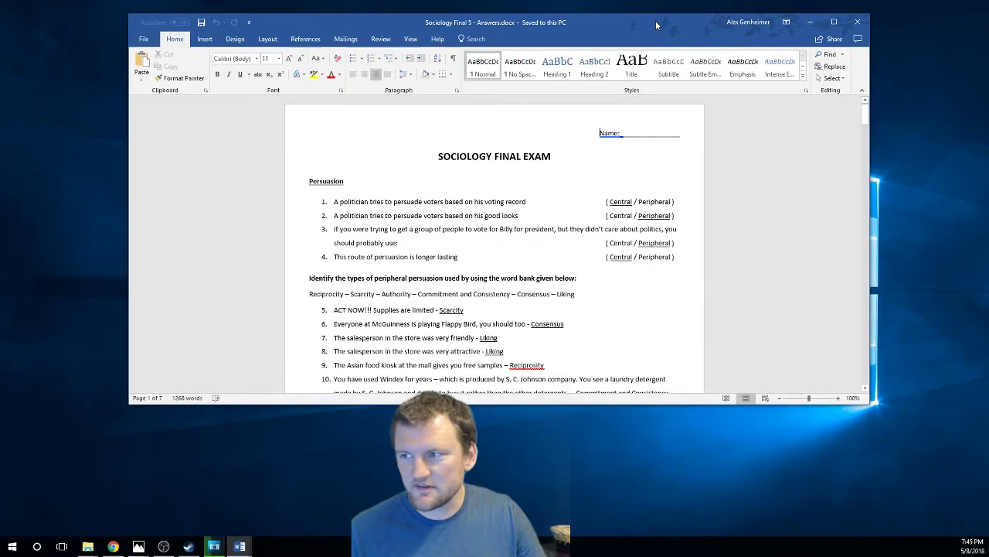
pyautogui.doubleClick(656, 21)
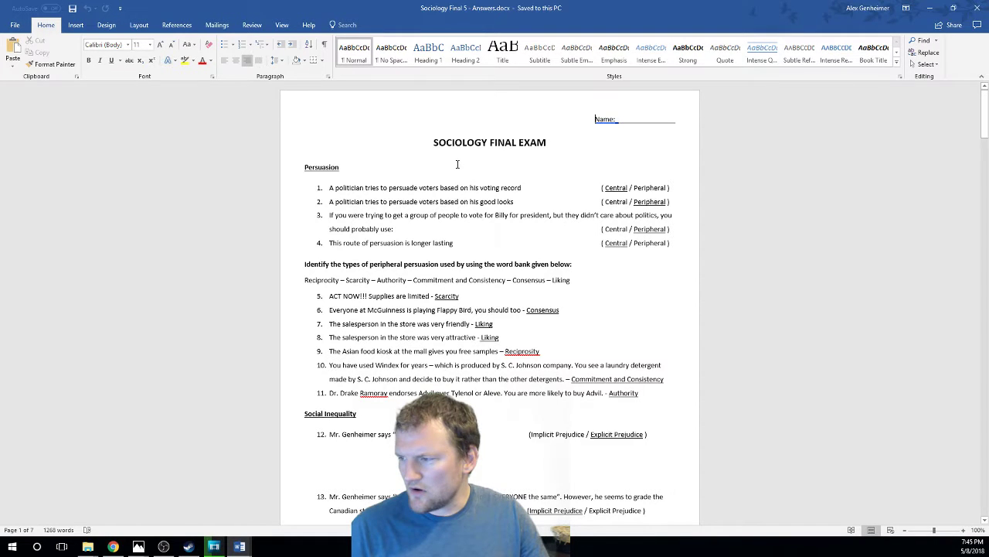
pyautogui.click(163, 546)
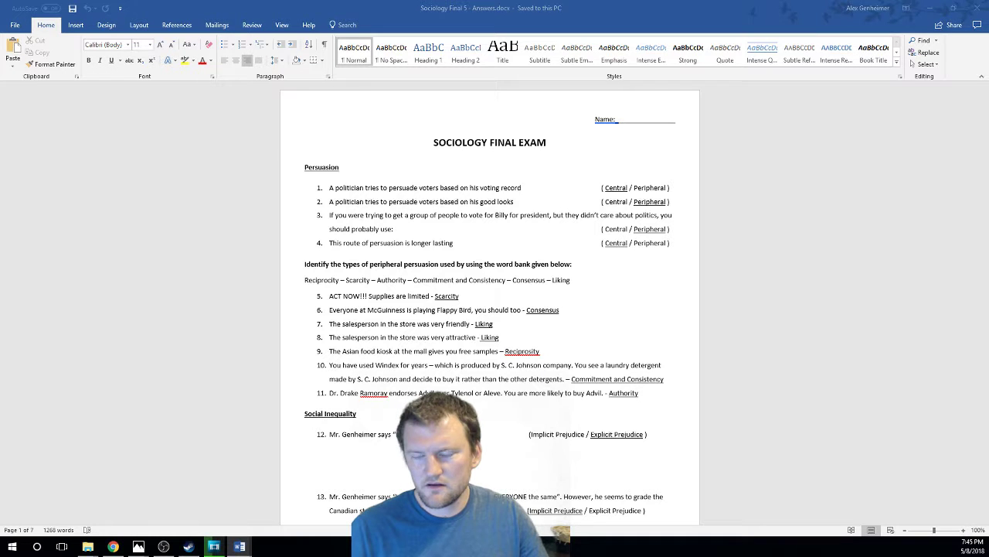
pyautogui.moveTo(390, 122); pyautogui.dragTo(988, 127)
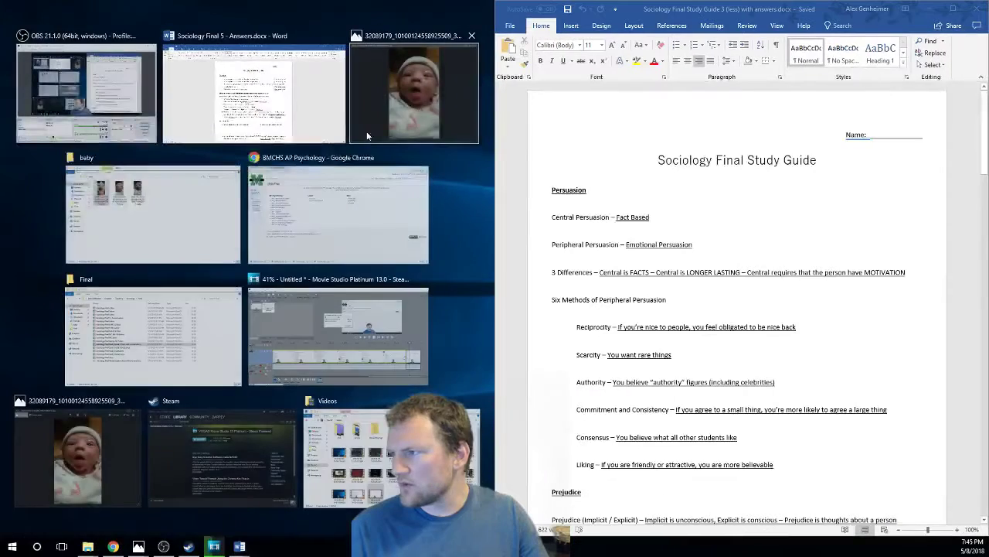
# - Place the exam answers on the left beside the study guide, then activate each document
pyautogui.click(264, 97)
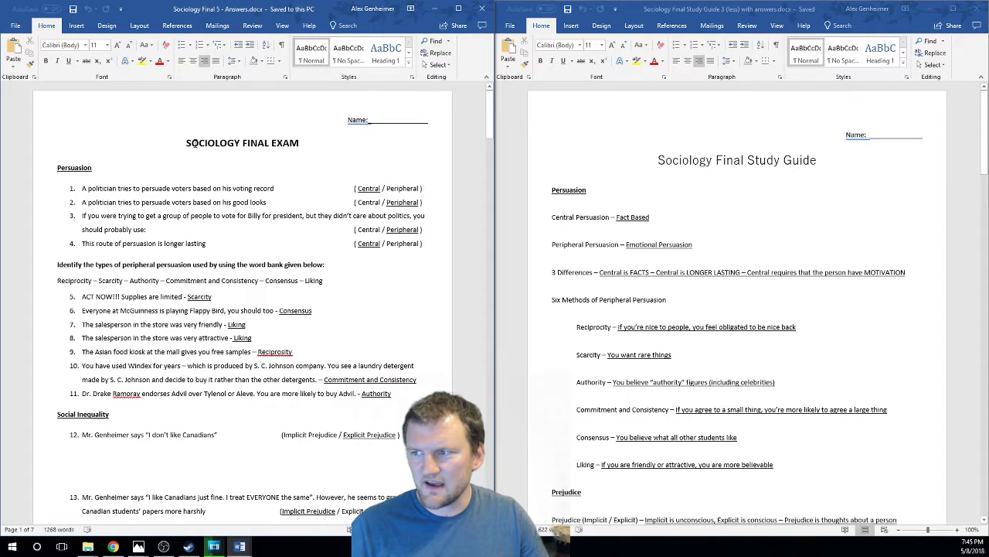
pyautogui.tripleClick(313, 142)
pyautogui.click(313, 142)
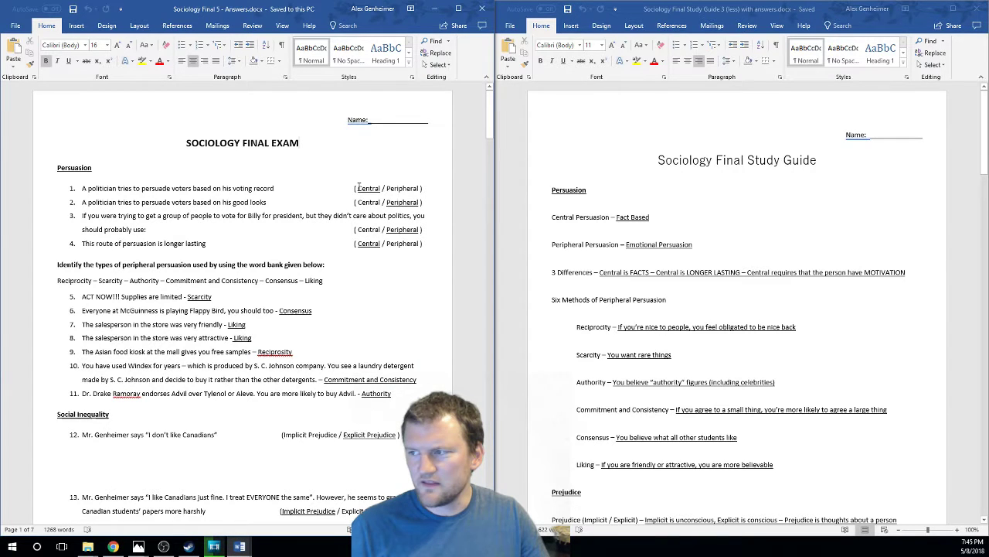
pyautogui.scroll(-3, 366, 181)
pyautogui.scroll(-8, 367, 181)
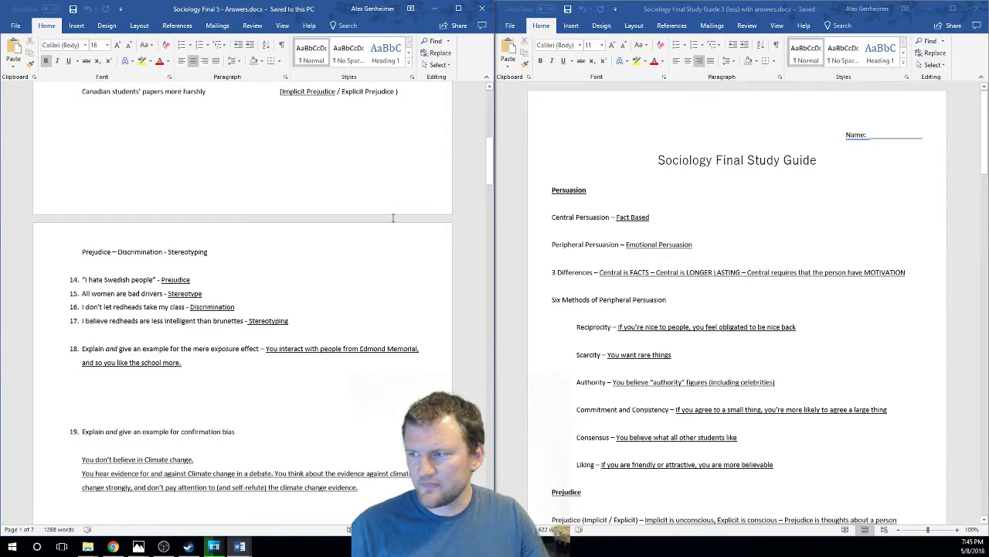
pyautogui.scroll(-8, 395, 209)
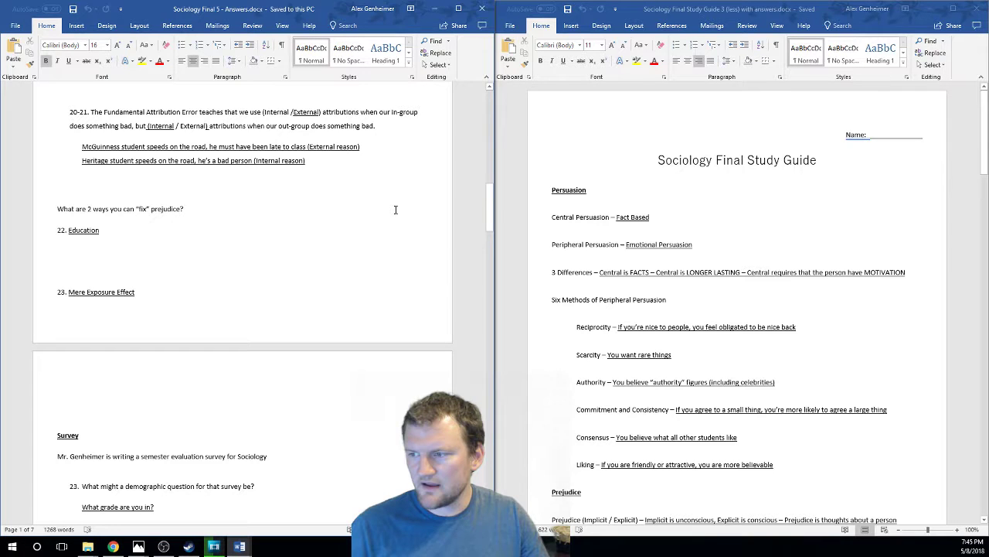
pyautogui.click(815, 250)
pyautogui.scroll(-10, 814, 251)
pyautogui.scroll(-10, 814, 251)
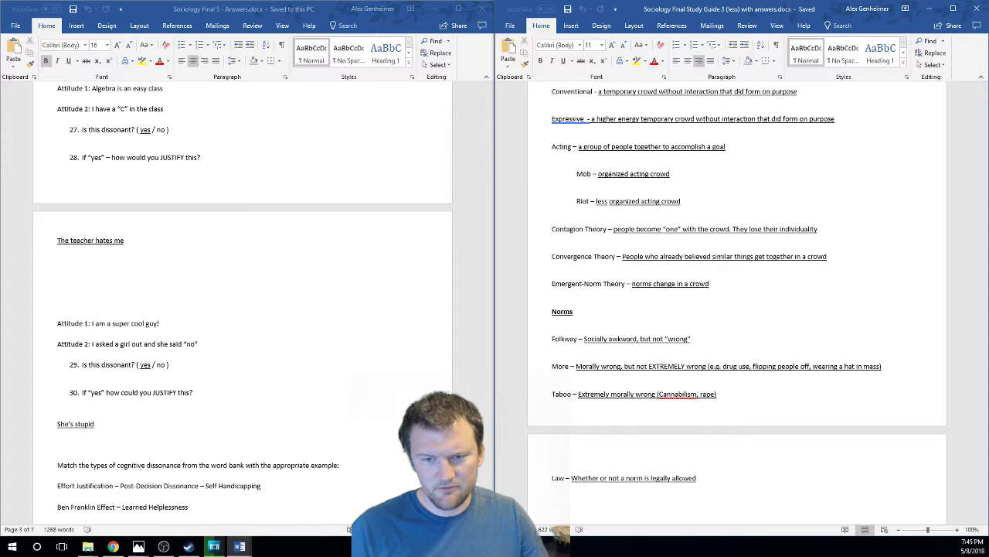
pyautogui.scroll(5, 699, 322)
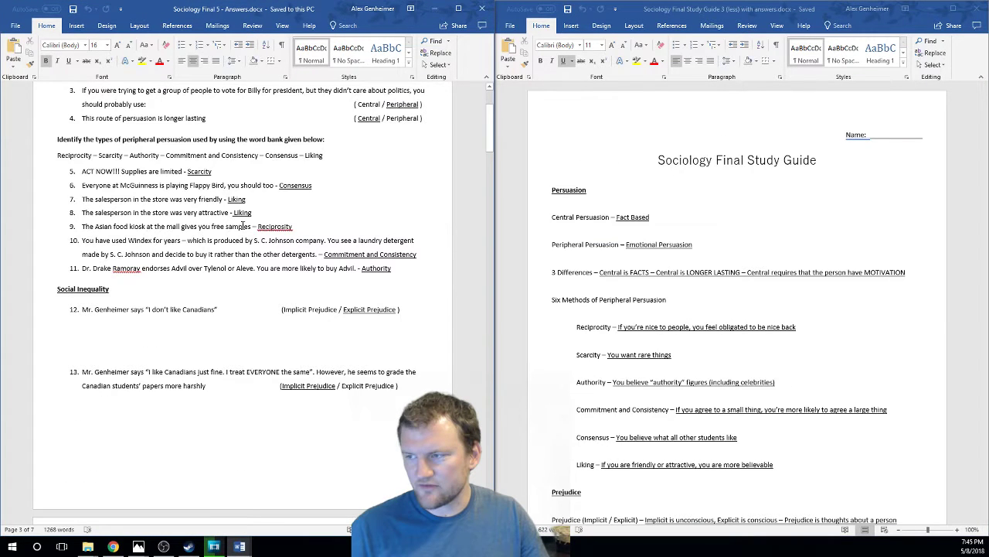
pyautogui.scroll(3, 242, 225)
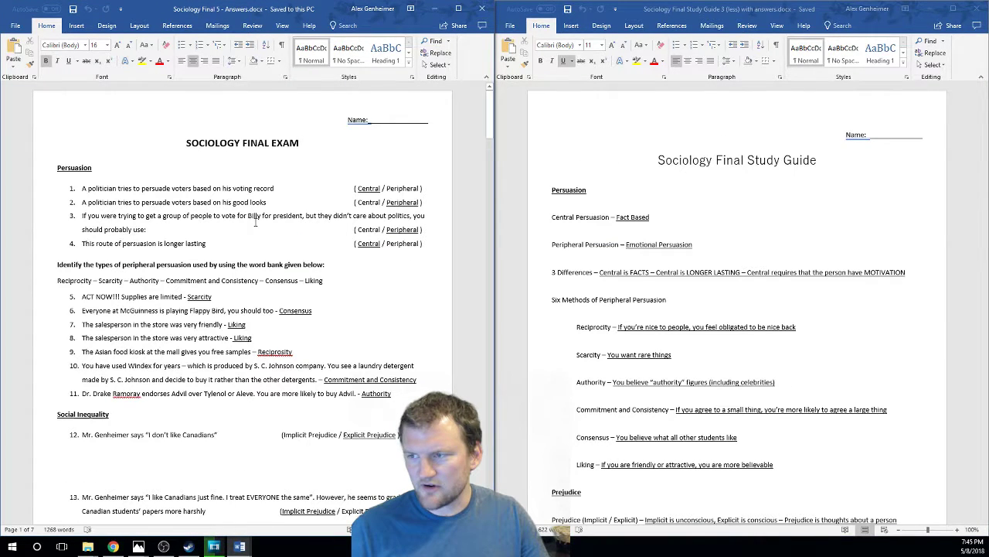